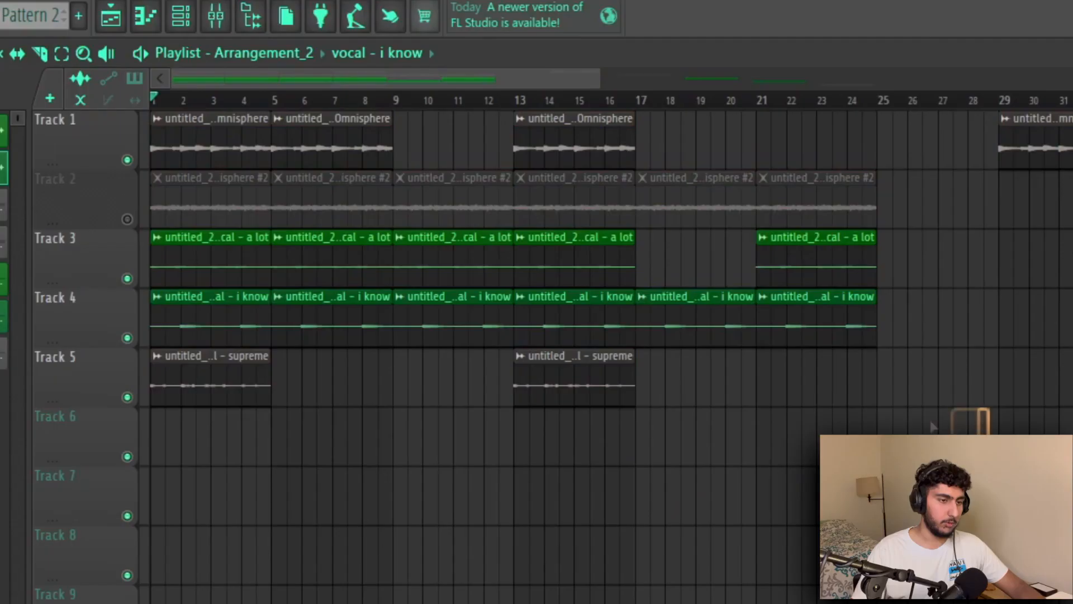
Examine the clip layout in Arrangement_2 and the opening eight bars of the Refract arrangement in the playlist.
scroll(565, 246, "down", 3)
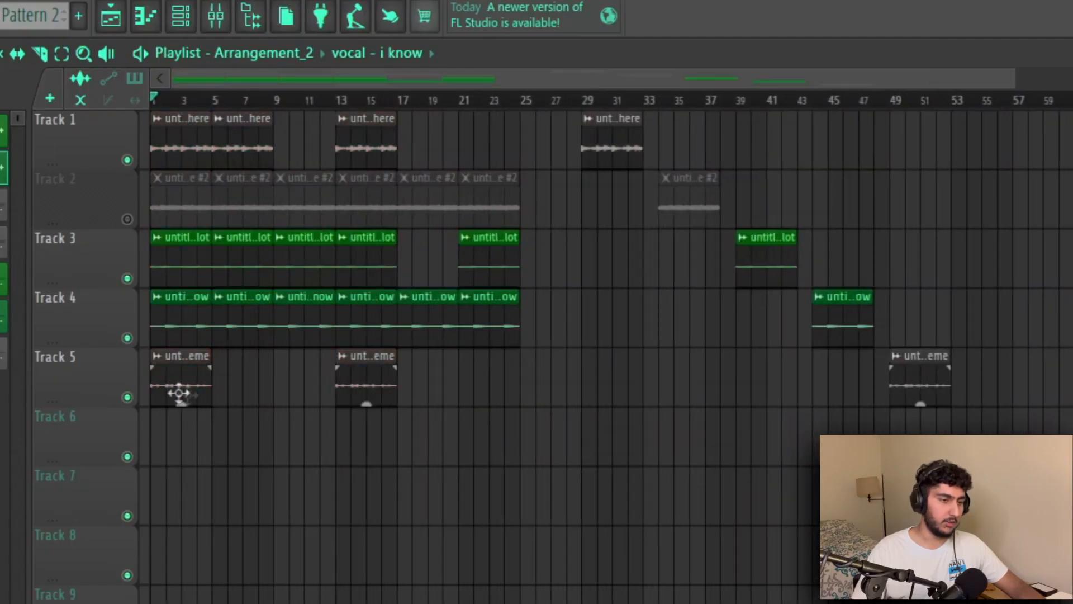
scroll(247, 428, "up", 2)
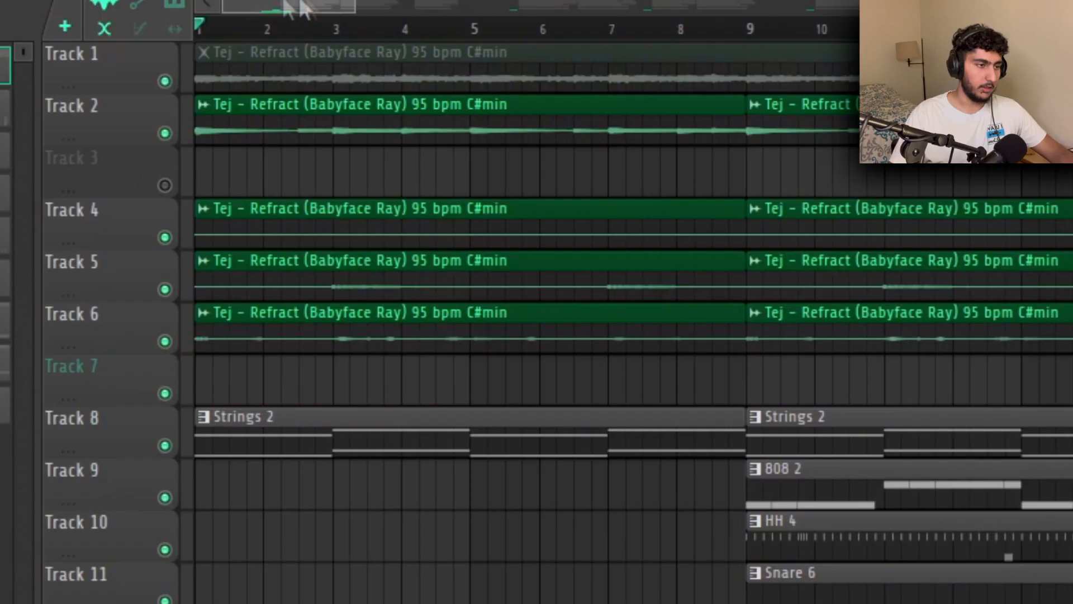
left_click_drag(747, 26, 199, 28)
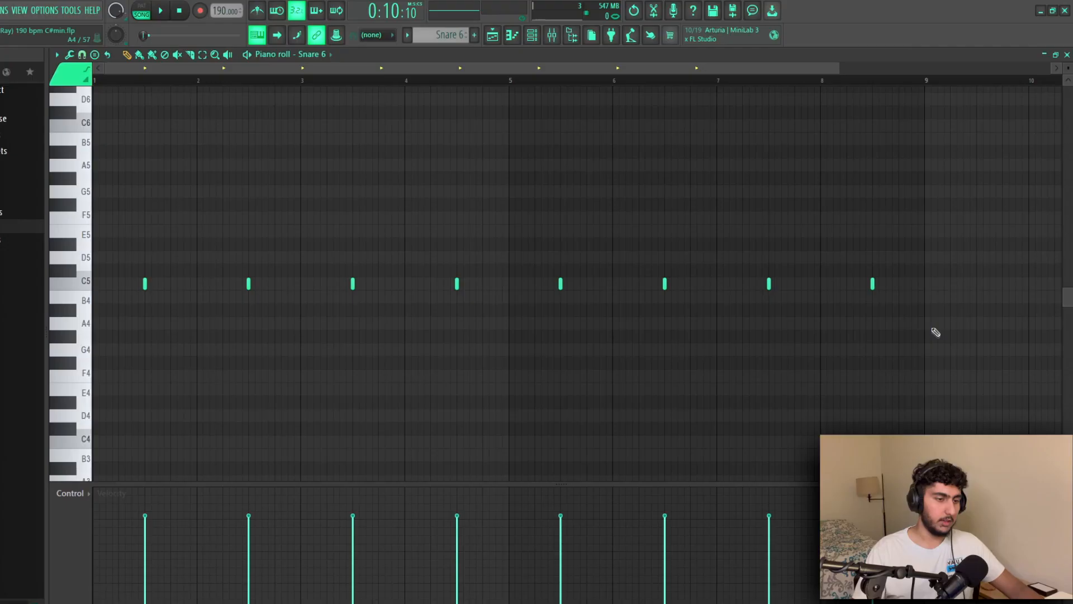
Highlight all C5 notes of the Snare 6 pattern in the piano roll and play the pattern.
left_click_drag(1017, 341, 93, 158)
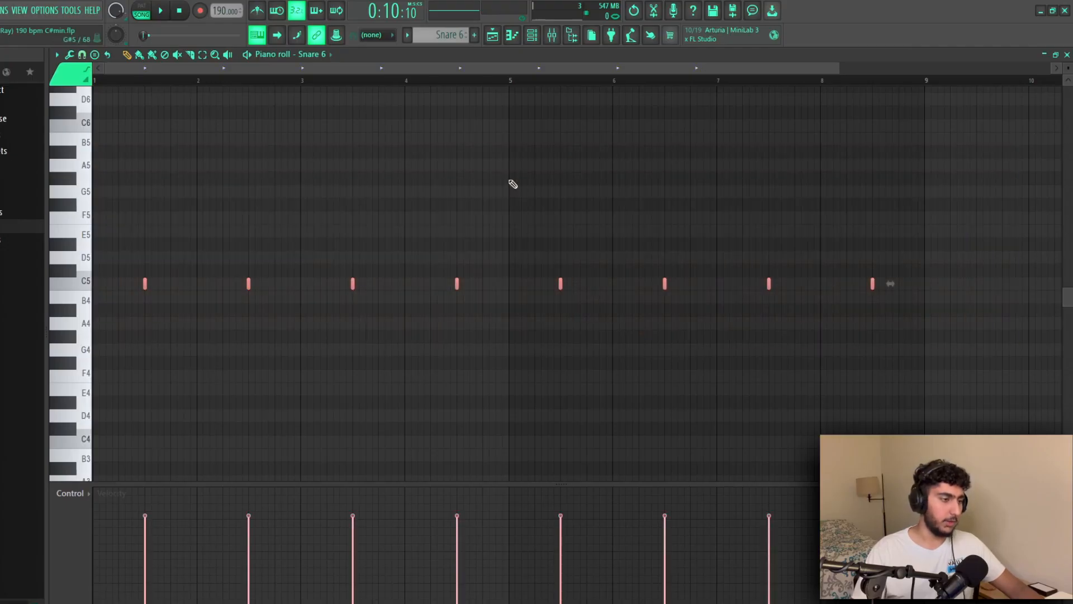
key("space")
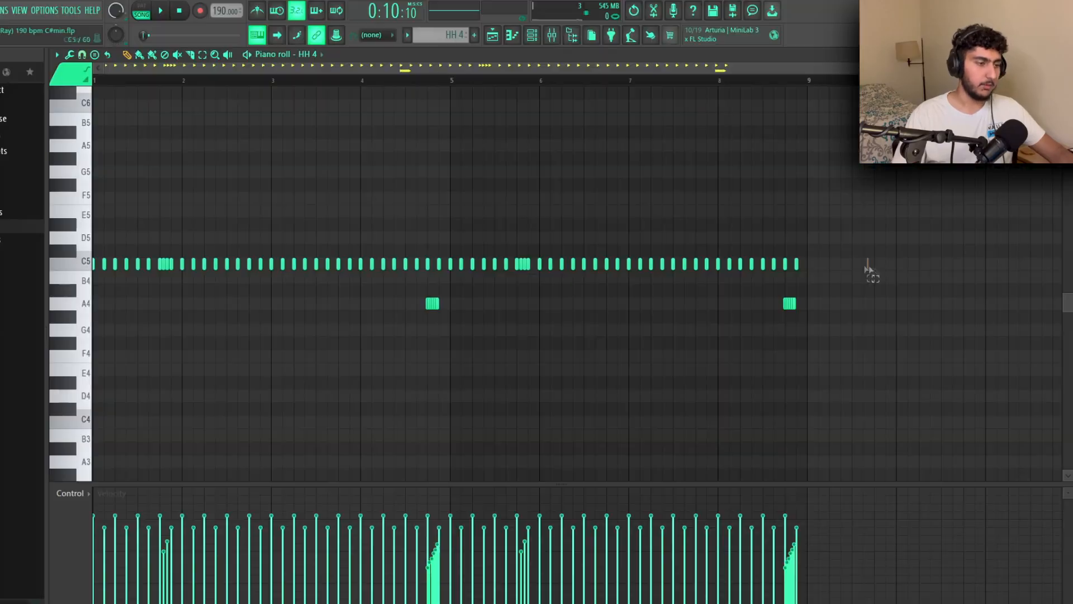
Highlight the HH 4 pattern's full hi-hat line, its C5 rolls and its pitched-down A4 rolls, and play it.
left_click_drag(869, 268, 91, 232)
key("ctrl+d")
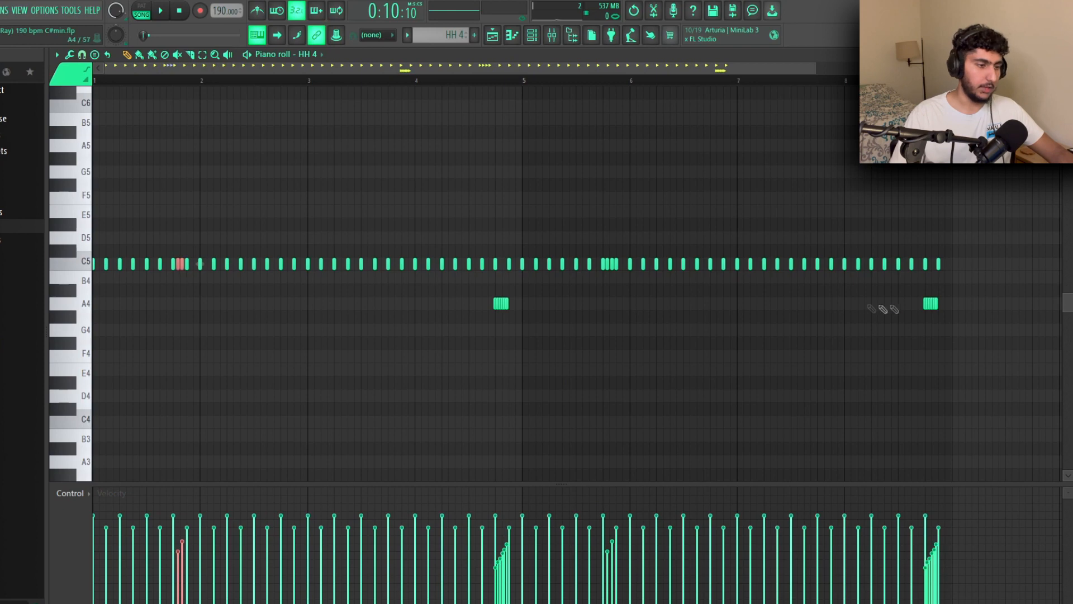
left_click_drag(1023, 300, 436, 330)
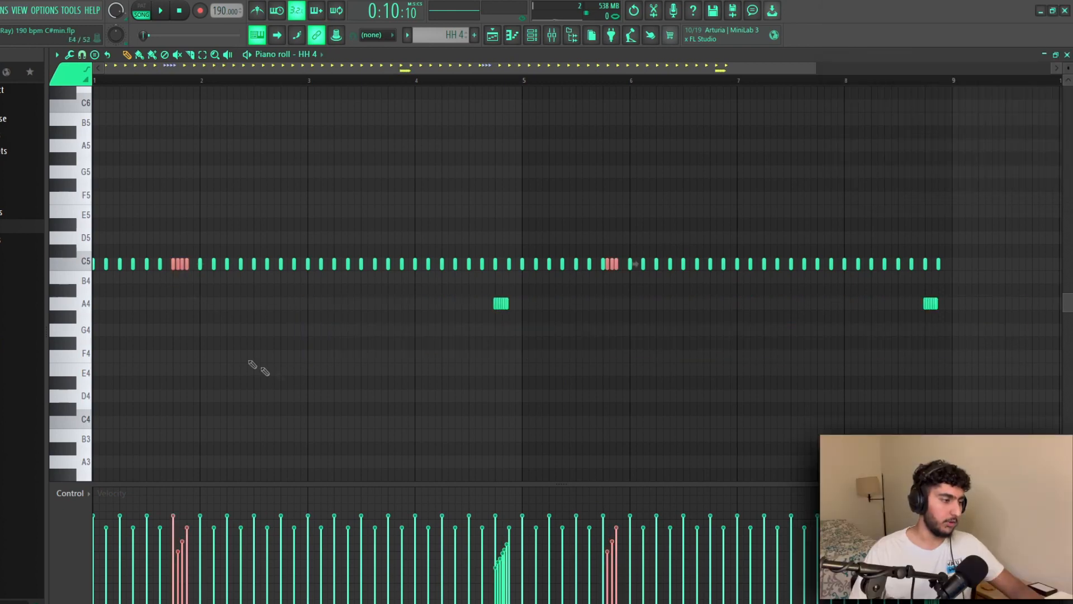
left_click_drag(982, 285, 424, 355)
left_click_drag(997, 284, 498, 330)
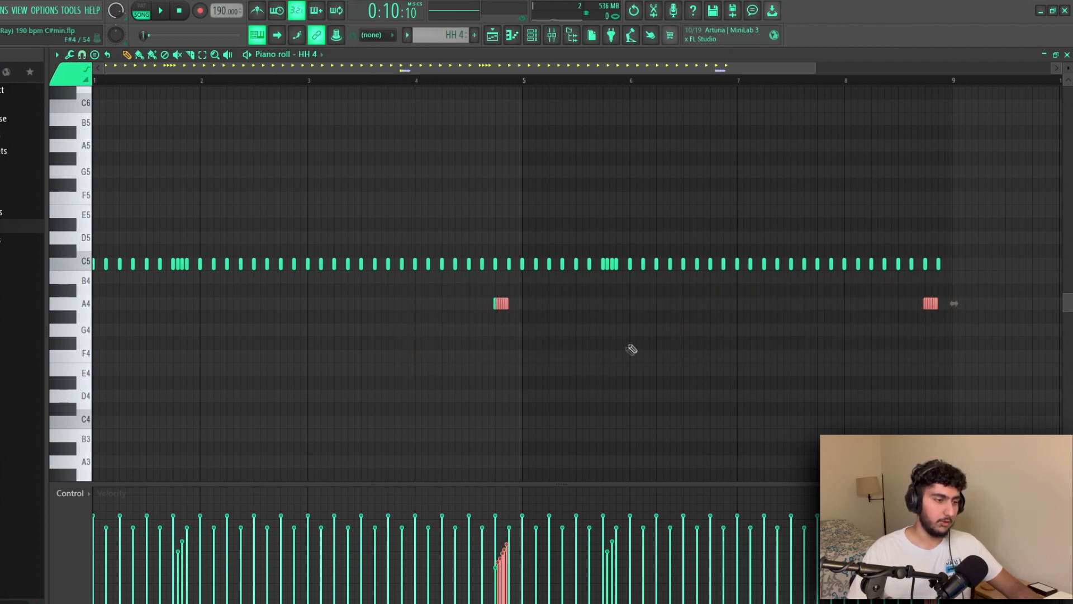
key("space")
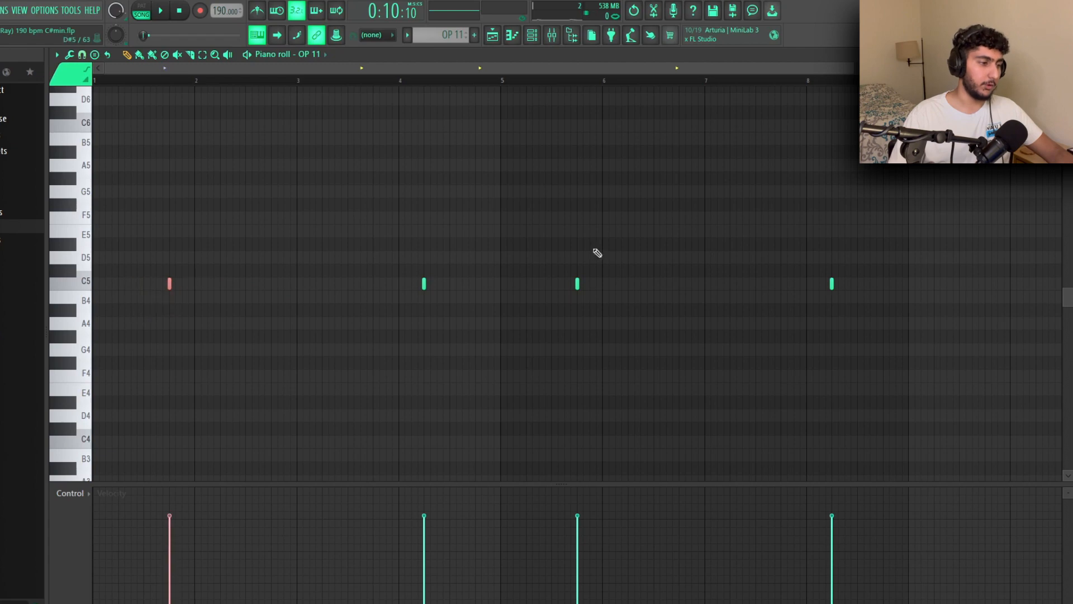
Point out the individual C5 hits of the OP 11 pattern by selecting them, and play the pattern.
right_click(581, 337, "ctrl")
right_click(590, 307, "ctrl")
left_click(540, 299, "ctrl")
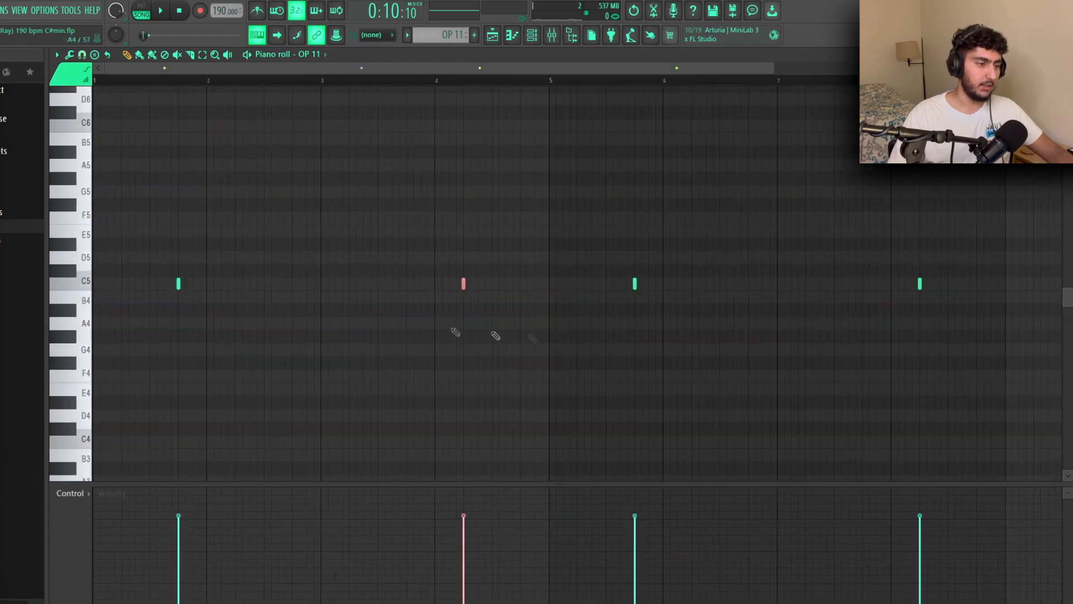
key("space")
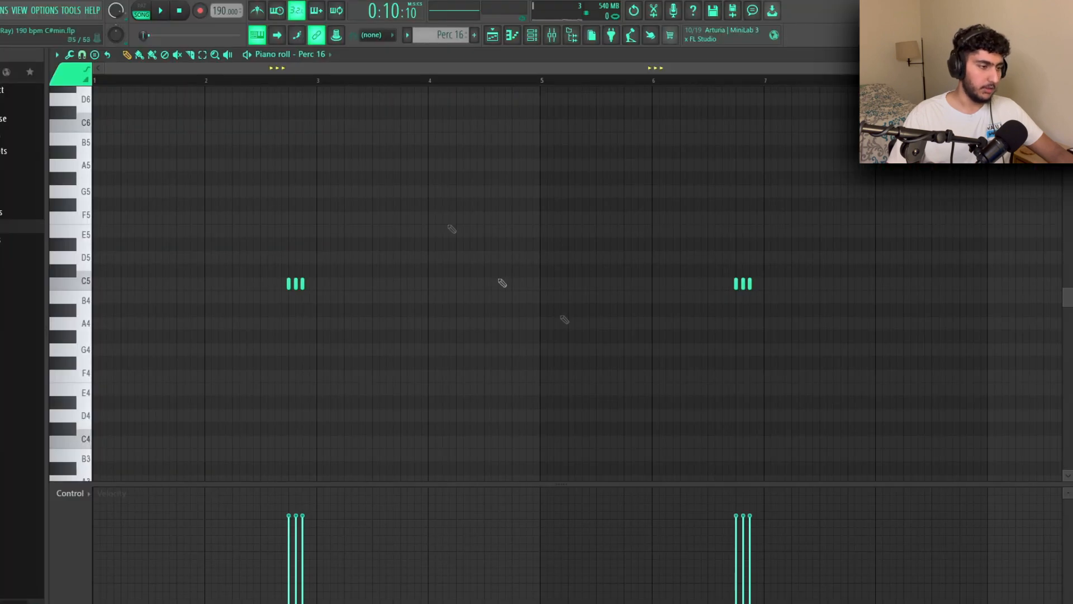
Highlight the two note groups of Perc 16 and the two single hits of Perc 12, playing each pattern.
left_click_drag(877, 328, 173, 255)
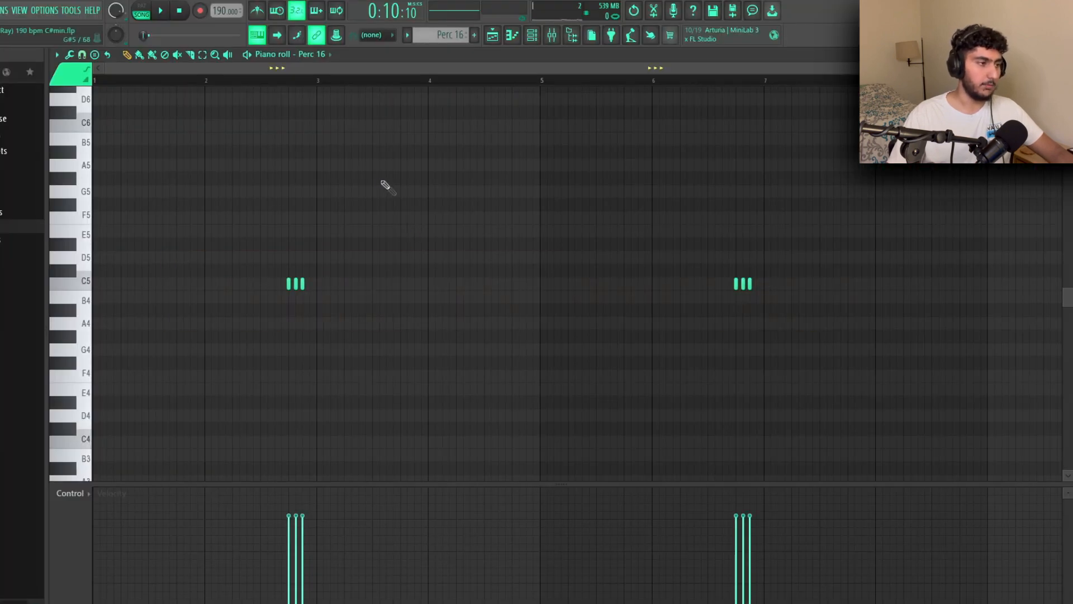
left_click_drag(837, 237, 269, 348)
key("space")
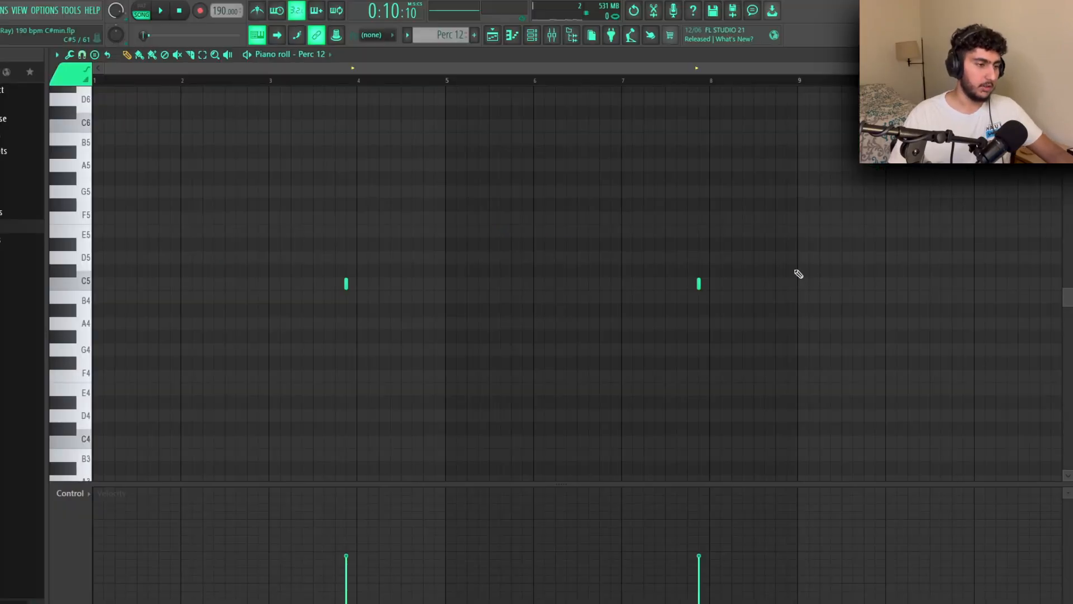
left_click_drag(824, 239, 333, 322)
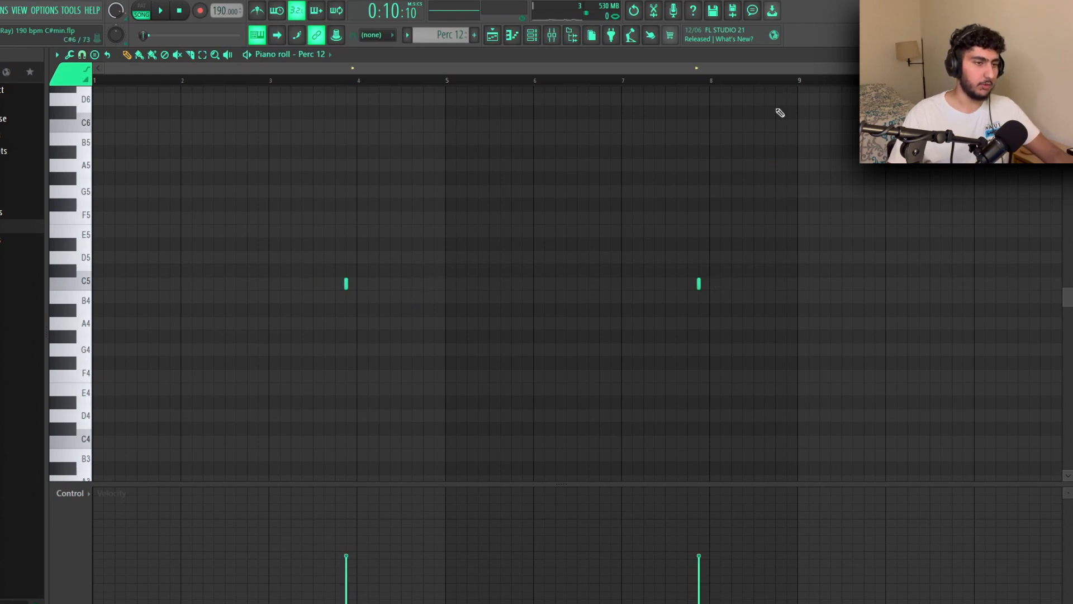
key("space")
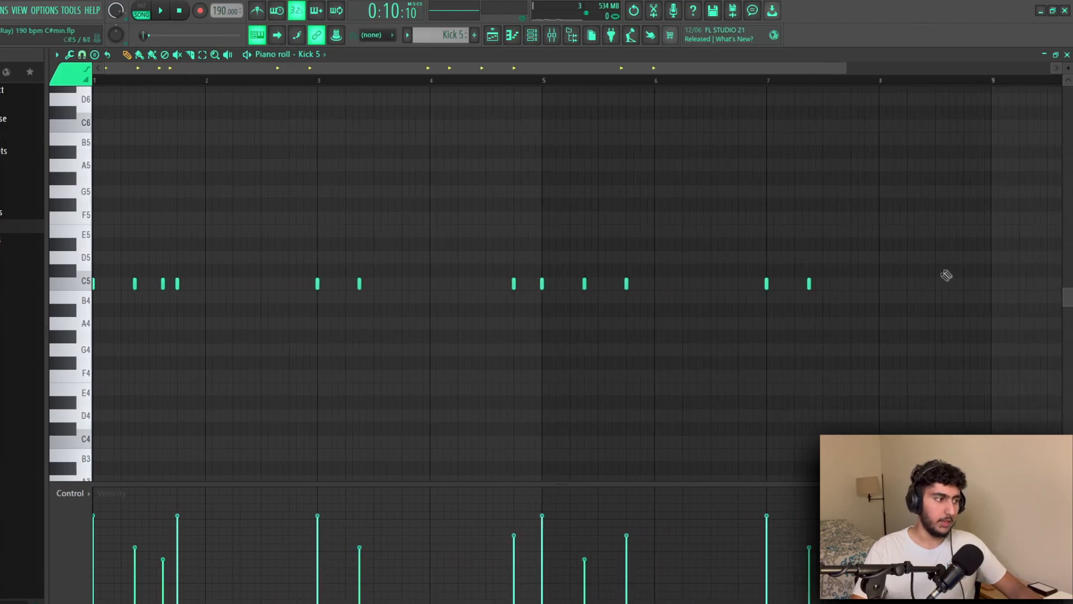
View the whole eight-bar Kick 5 pattern in the piano roll and play it.
scroll(873, 267, "down", 1)
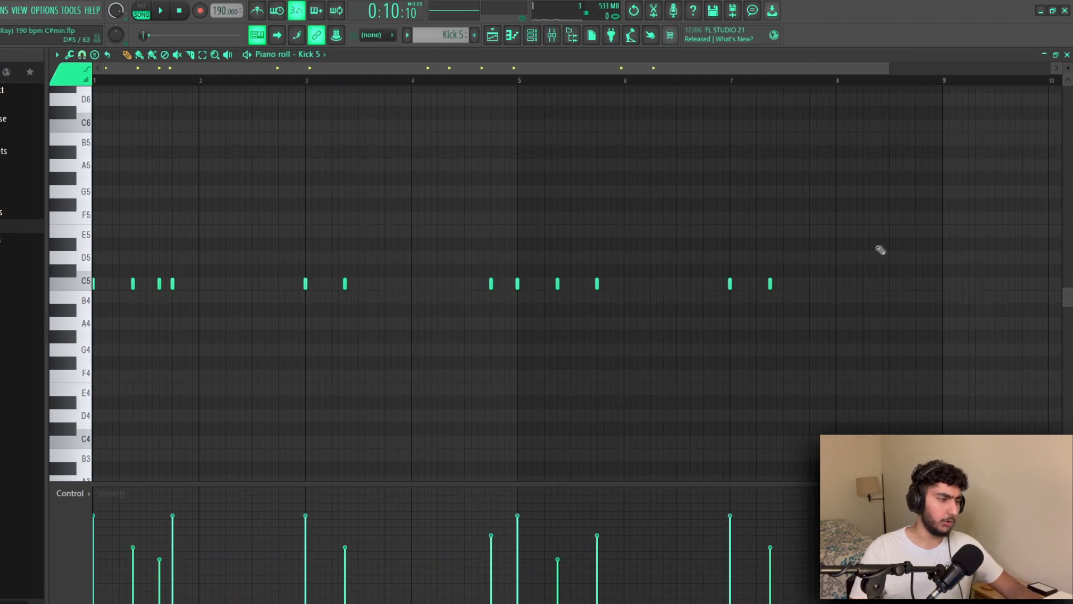
key("space")
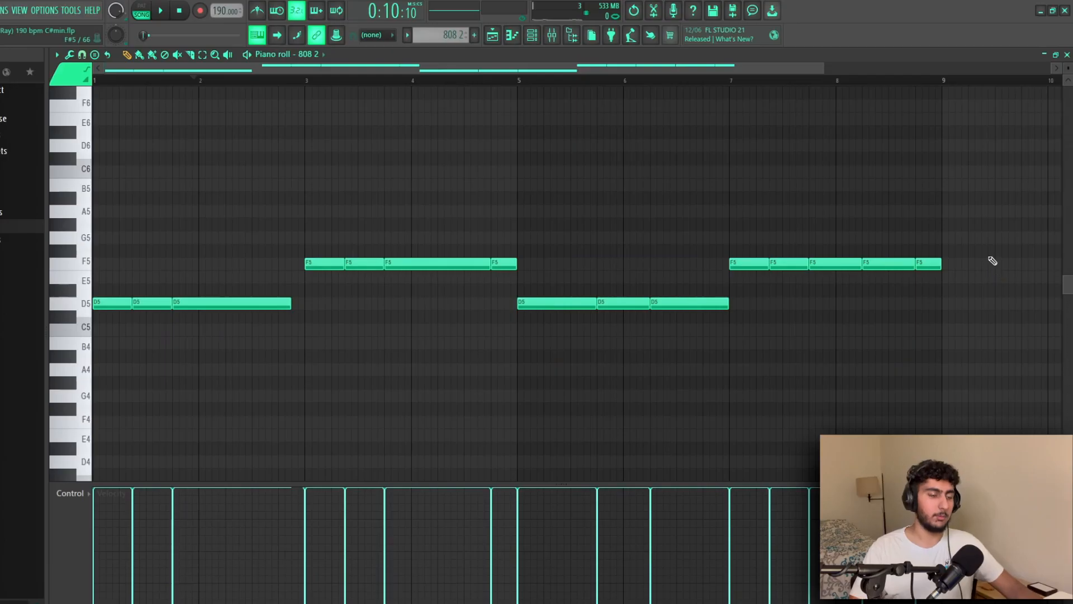
Highlight the whole 808 2 pattern, plus its opening D5 notes and the F5 notes starting at bars 3 and 7.
left_click_drag(1036, 219, 86, 395)
left_click(613, 387)
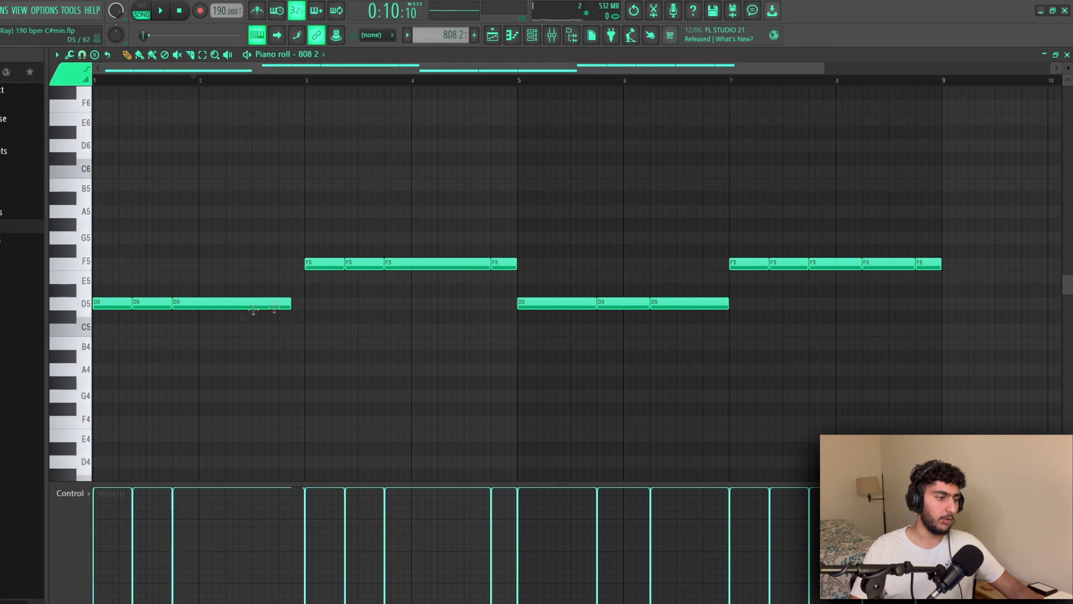
left_click_drag(191, 271, 115, 321)
left_click_drag(319, 245, 424, 298)
left_click_drag(860, 245, 750, 280)
left_click(750, 280)
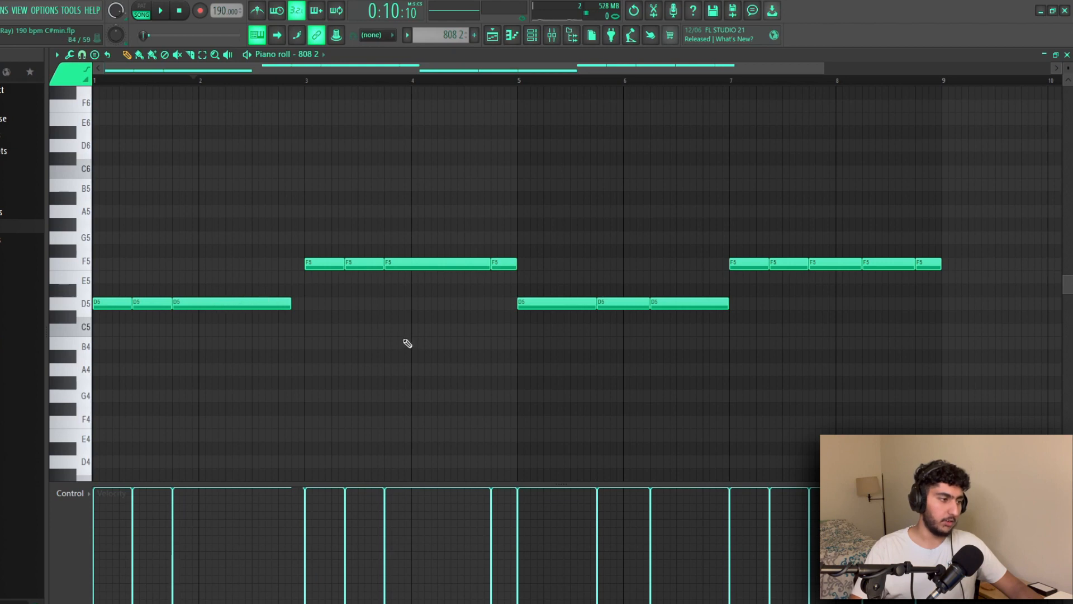
Highlight the D5 notes from bar 5 and the closing F5 notes of the 808 2 pattern, clear the selection and play it.
left_click_drag(679, 278, 557, 334)
left_click_drag(932, 244, 776, 309)
left_click(908, 314, "ctrl")
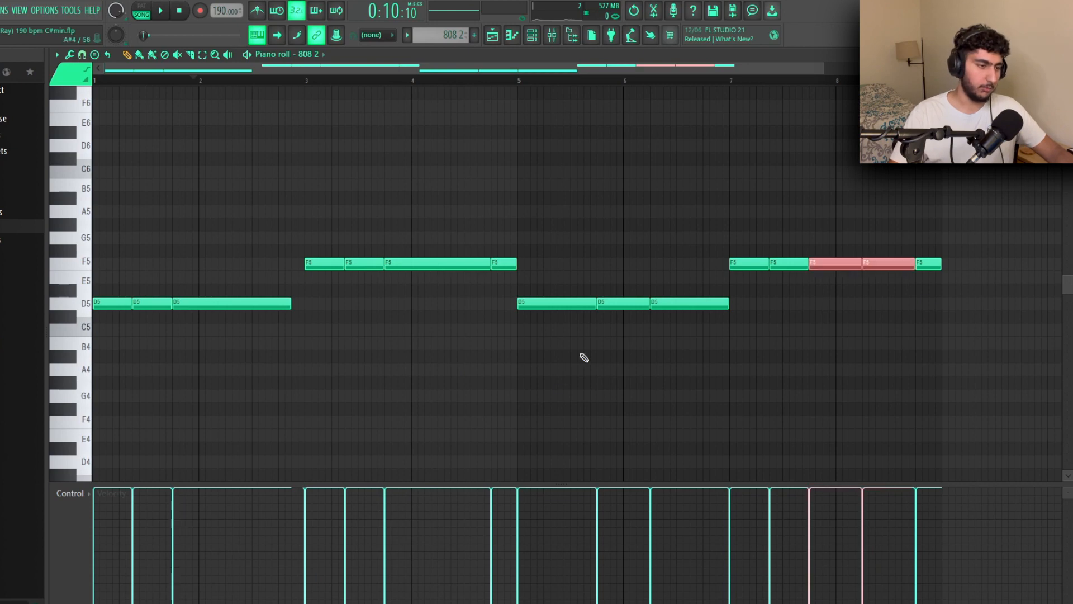
left_click(645, 419, "ctrl")
key("space")
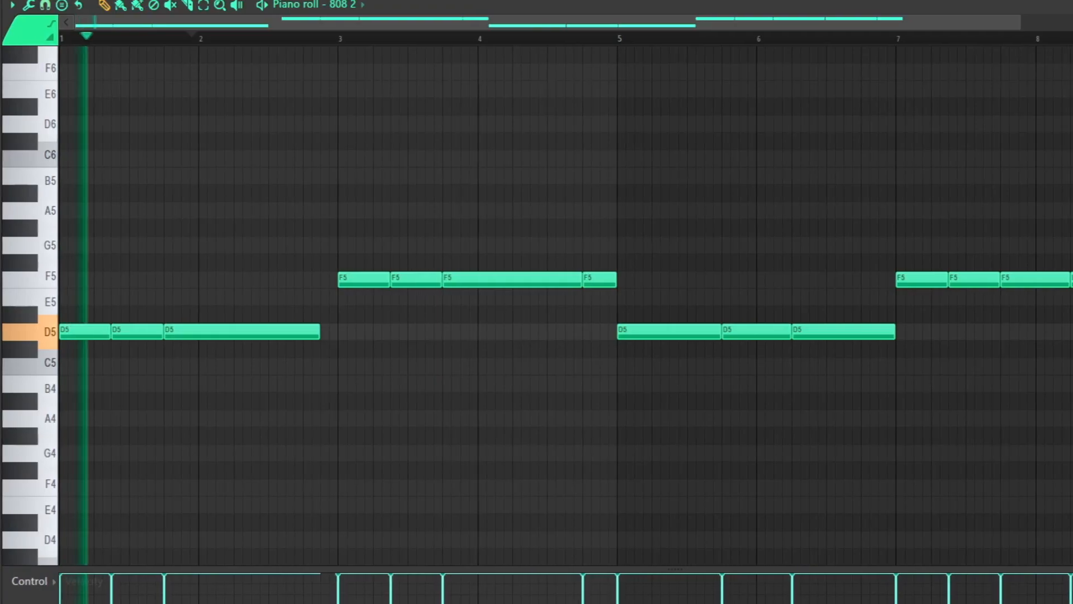